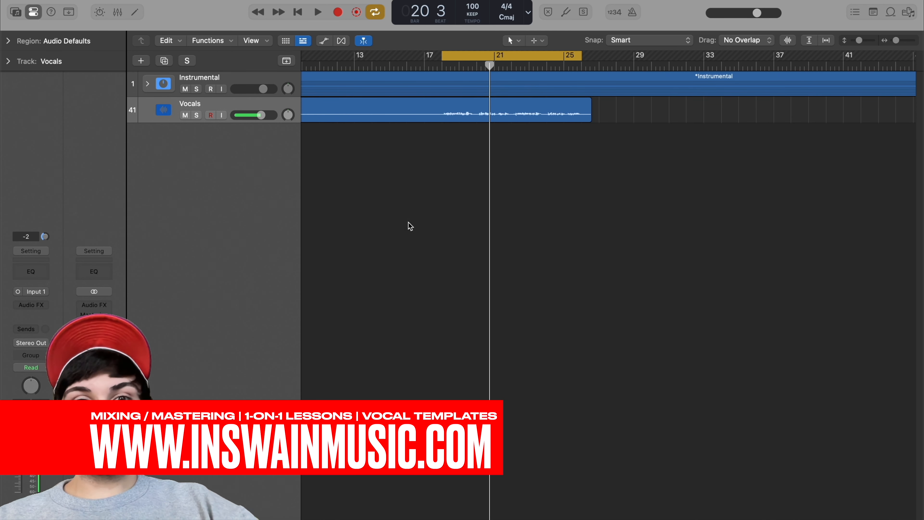
Step: Insert the mono Sibilance plug-in on the Vocals track and position its window over the arrangement
click(31, 305)
click(26, 304)
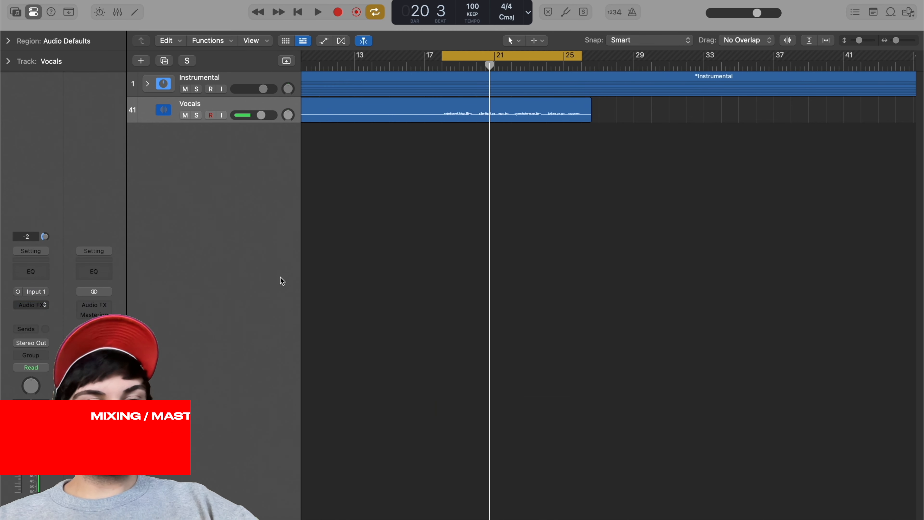
drag(498, 129, 591, 114)
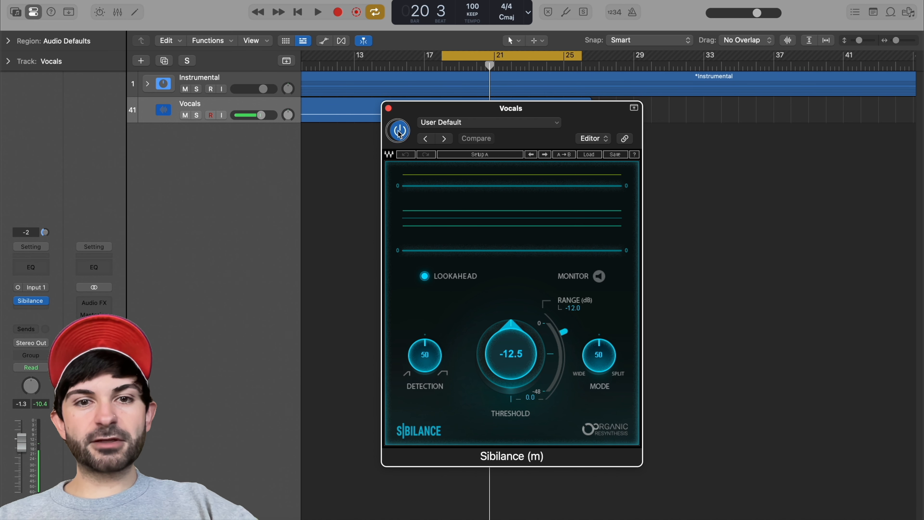
Step: Bypass the Sibilance plug-in and play the cycled section to hear the unprocessed vocal with the instrumental
drag(589, 123, 686, 157)
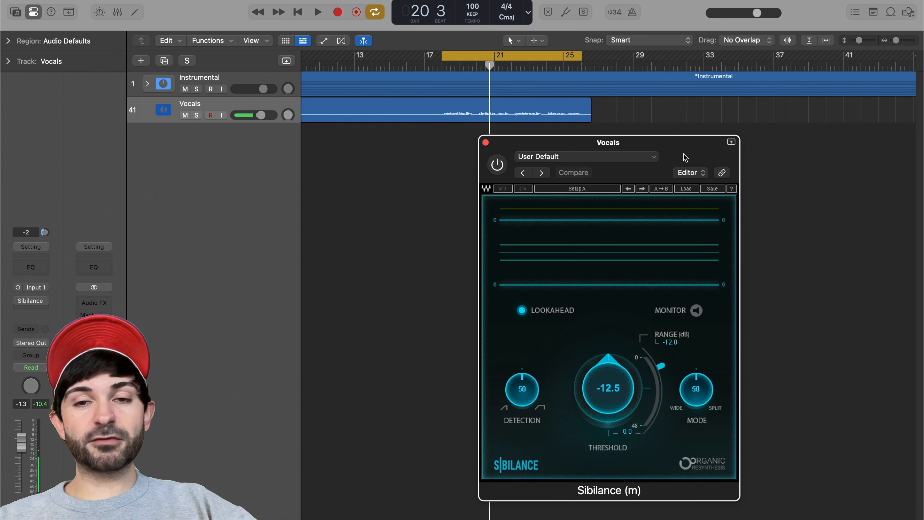
key(space)
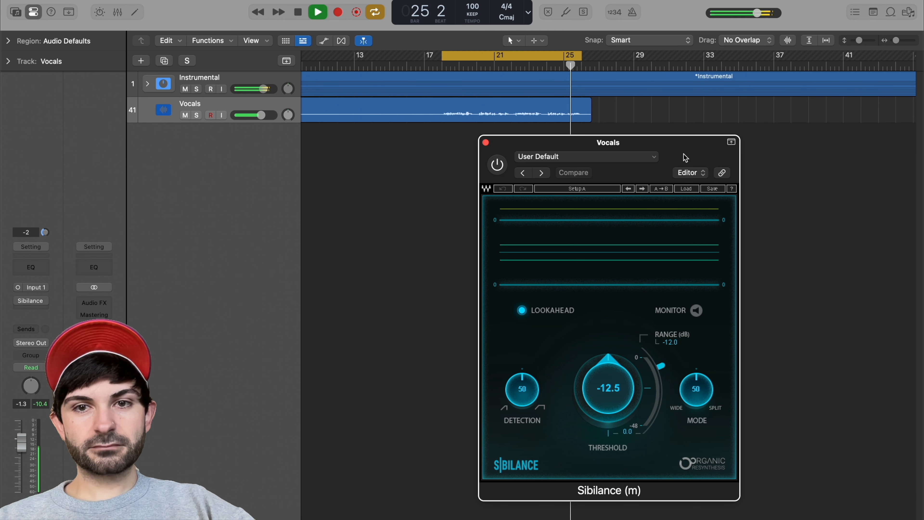
key(space)
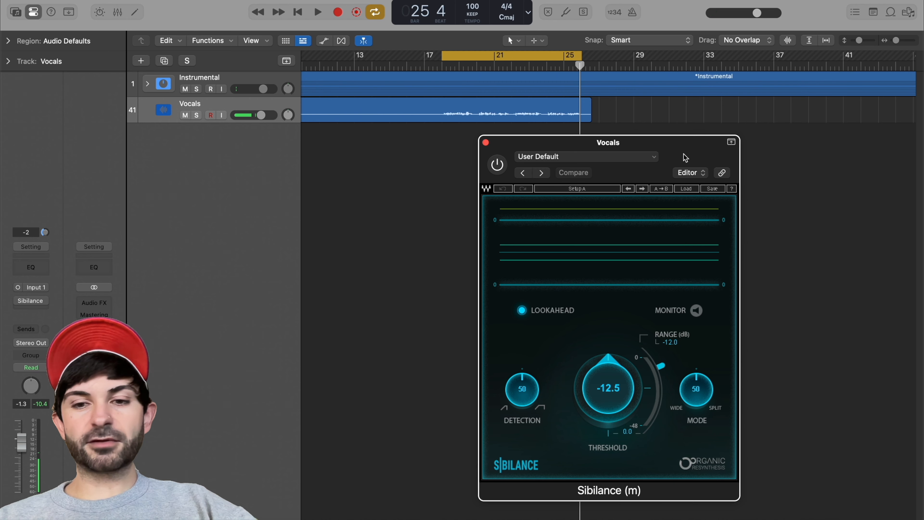
Step: Re-enable the Sibilance plug-in and switch Lookahead on and off, leaving it off
drag(686, 157, 602, 110)
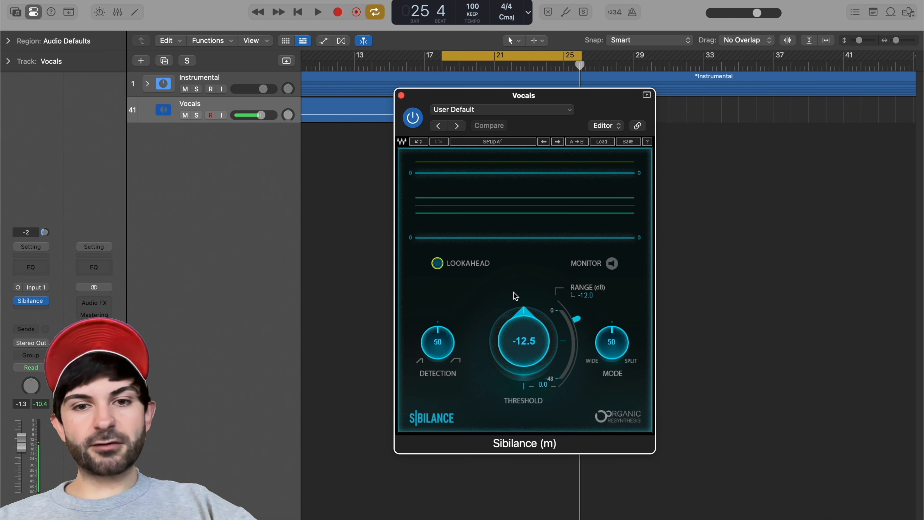
click(438, 267)
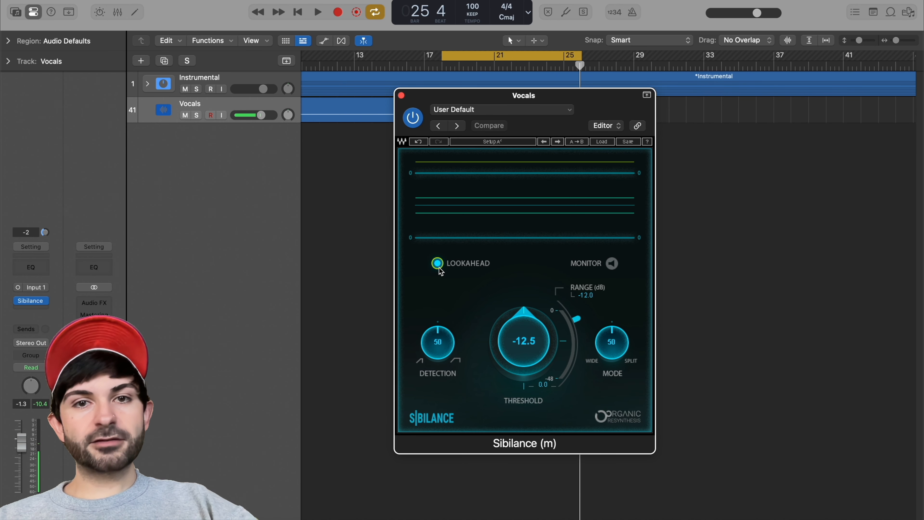
click(439, 266)
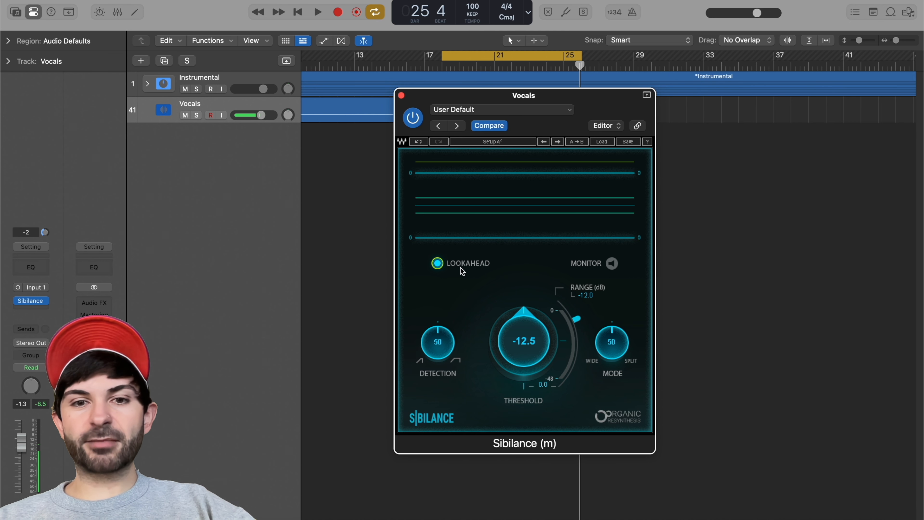
click(460, 269)
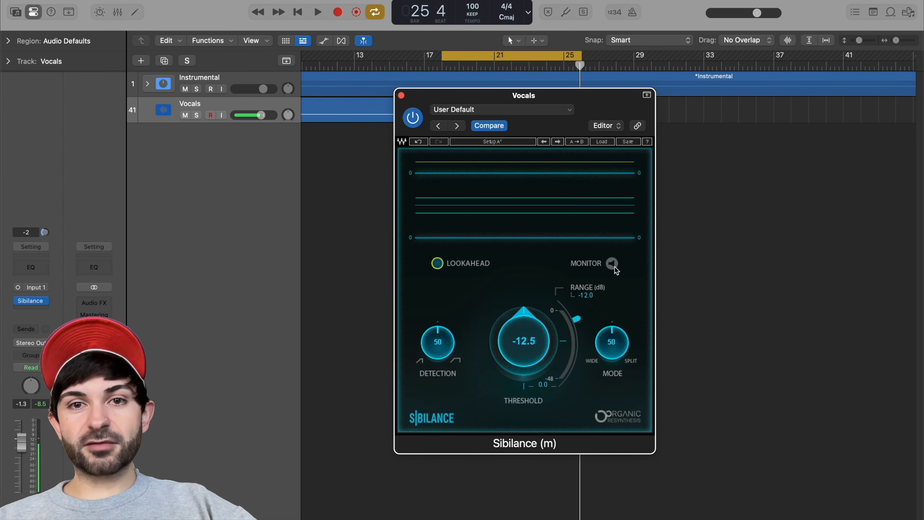
Step: Solo the Vocals track and set the threshold to -24.0 while playing with Monitor on, finishing with Monitor off
click(612, 263)
key(s)
drag(526, 342, 524, 437)
key(space)
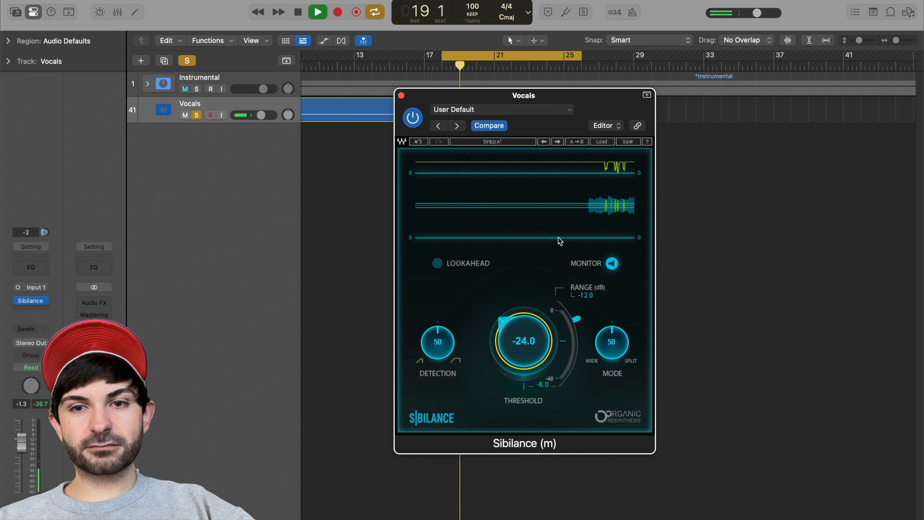
click(612, 263)
key(space)
Step: Try Detection at its 0 and 100 extremes before setting it to 17, and set the threshold to -16.7
drag(602, 114, 614, 107)
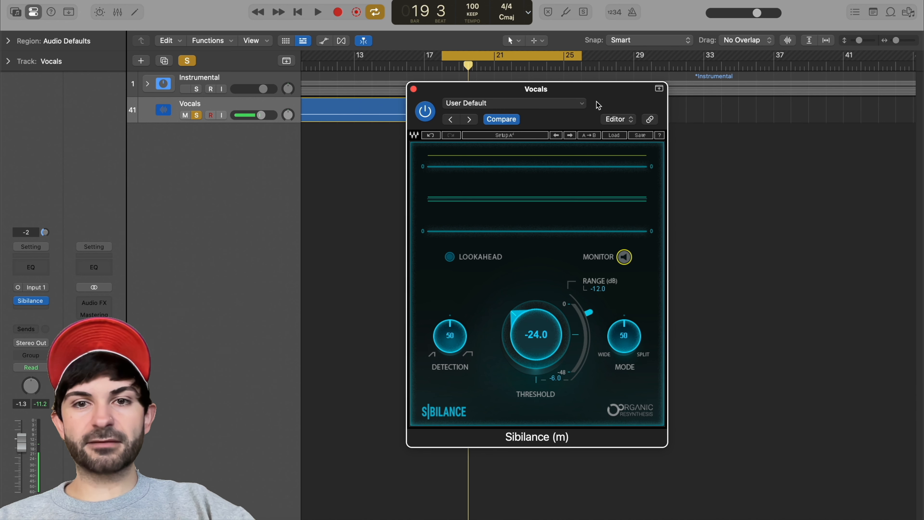
drag(596, 109, 603, 99)
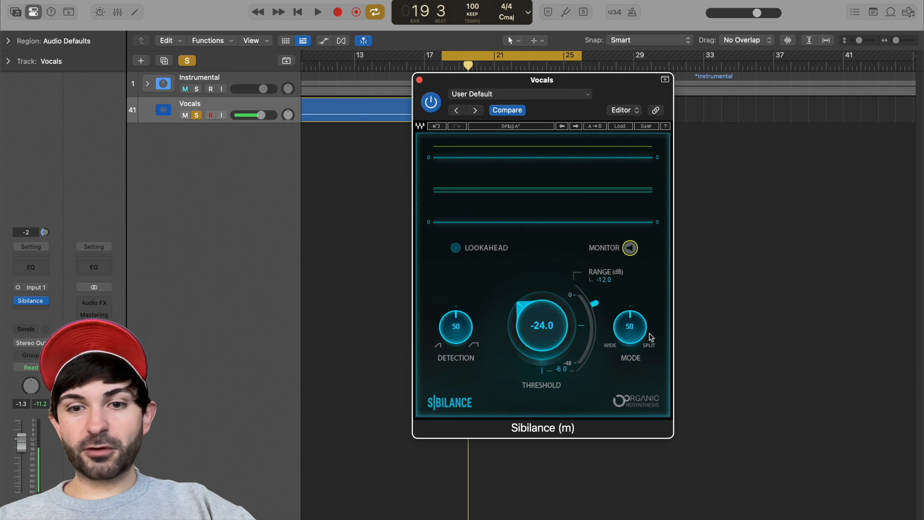
drag(461, 332, 441, 351)
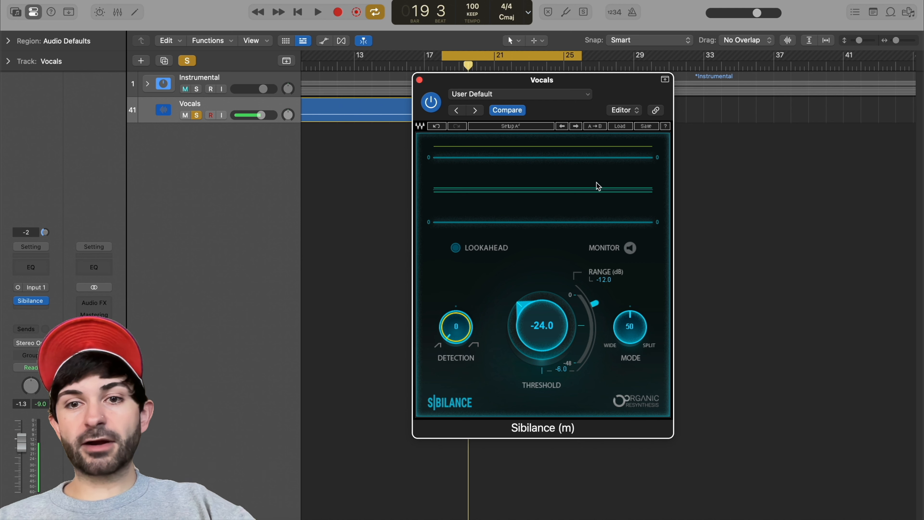
drag(459, 302, 484, 50)
drag(456, 329, 567, 73)
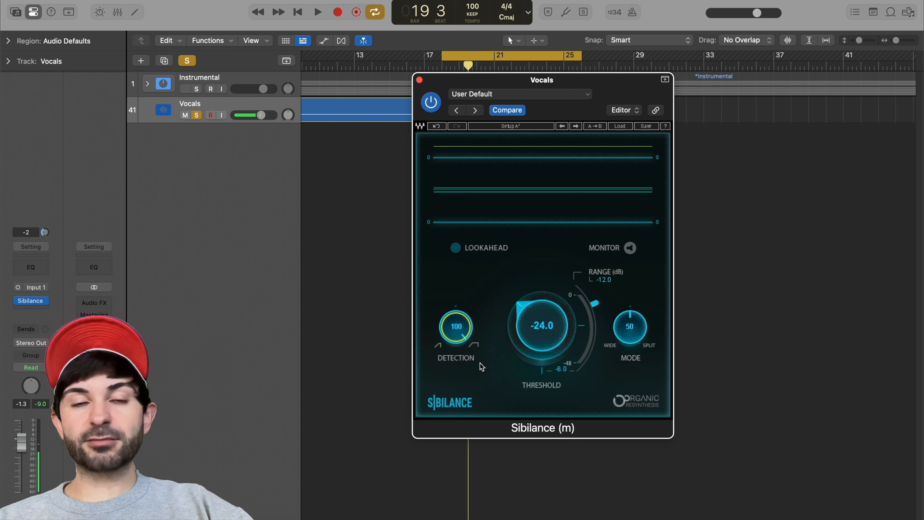
drag(458, 329, 510, 439)
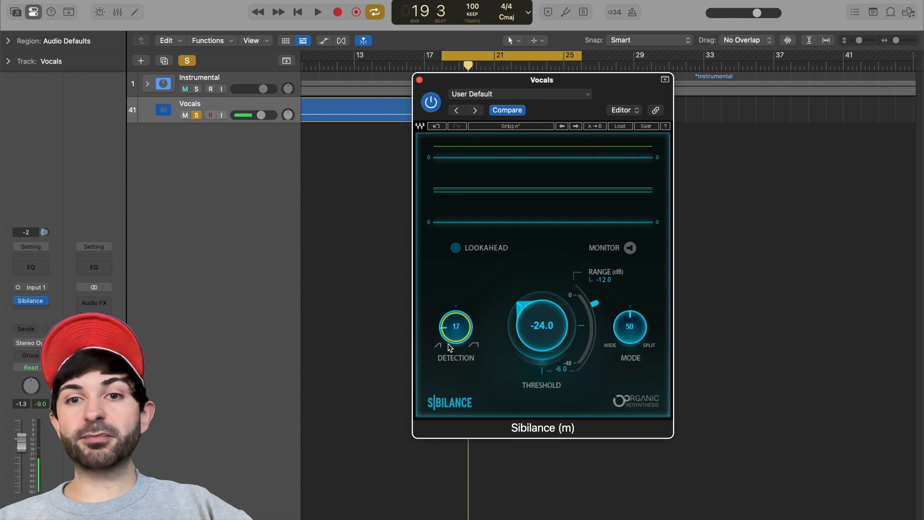
drag(490, 330, 513, 233)
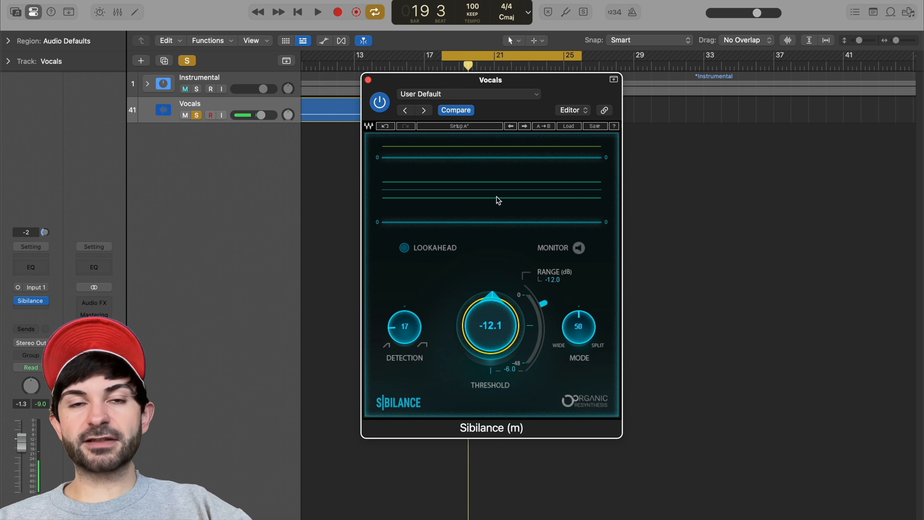
mouse_move(502, 316)
mouse_down()
mouse_move(504, 343)
mouse_move(517, 301)
mouse_move(492, 309)
mouse_up()
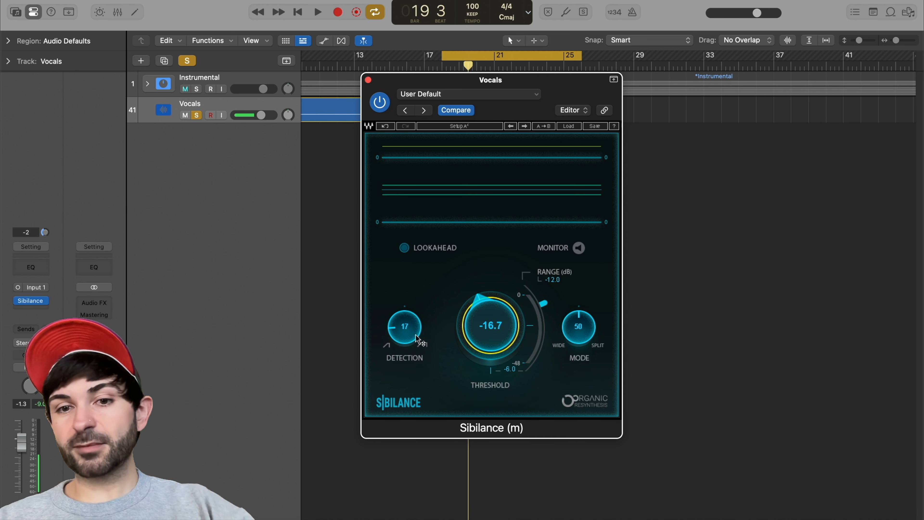
Step: Try Range values of -23.0, -5.0 and -18.3 dB, finishing with the Range at -16.9 dB
drag(543, 308, 551, 424)
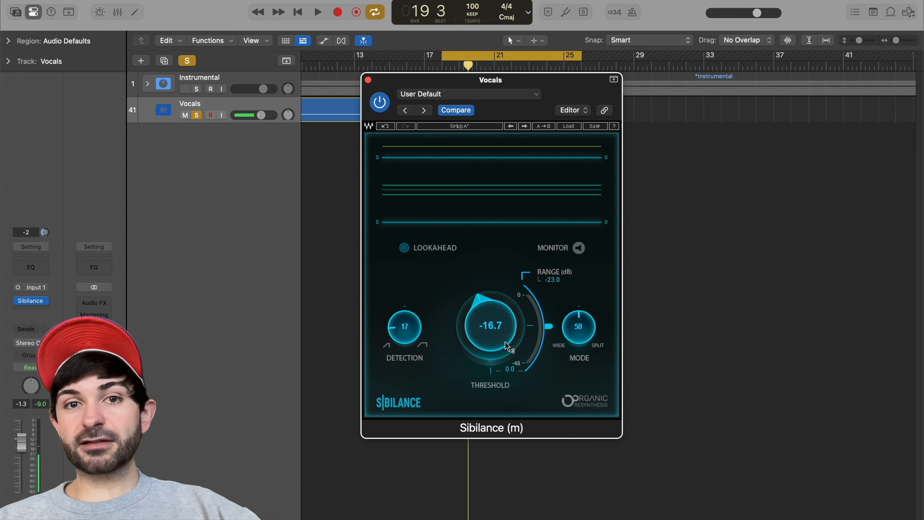
drag(549, 328, 514, 136)
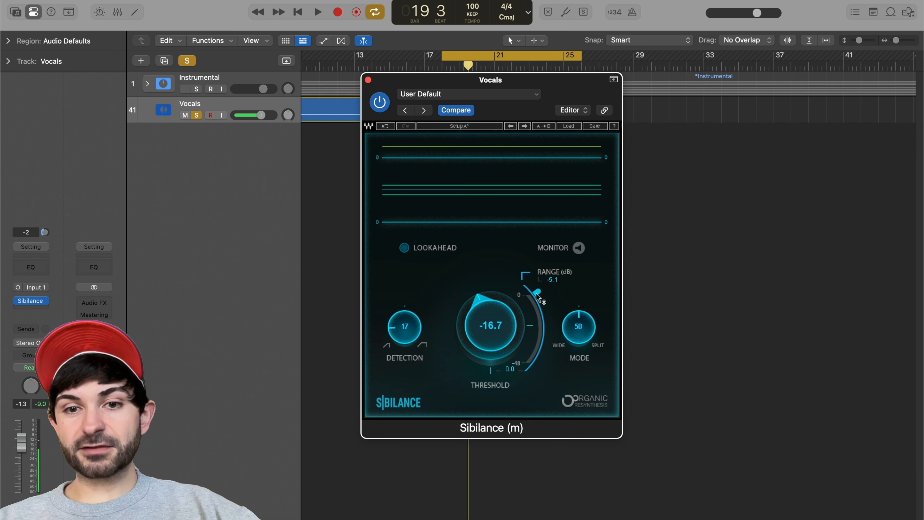
drag(538, 293, 540, 295)
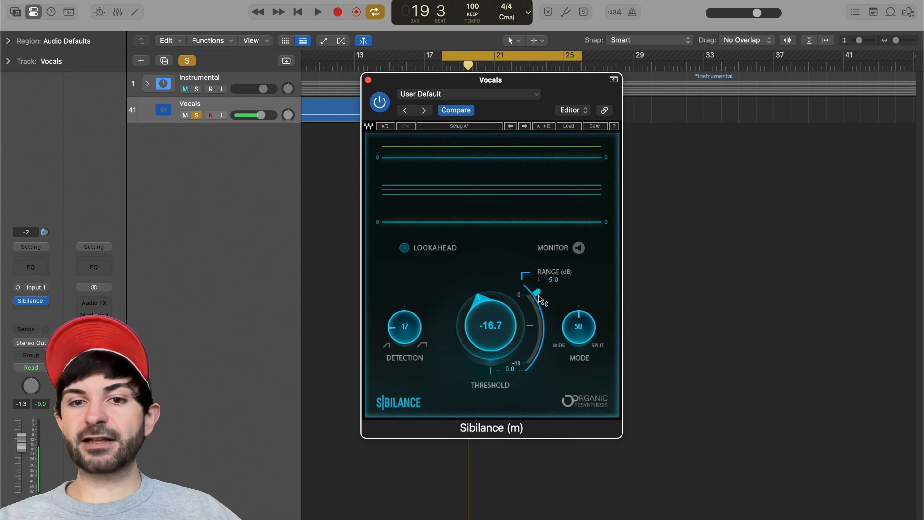
drag(539, 297, 544, 124)
drag(549, 330, 548, 318)
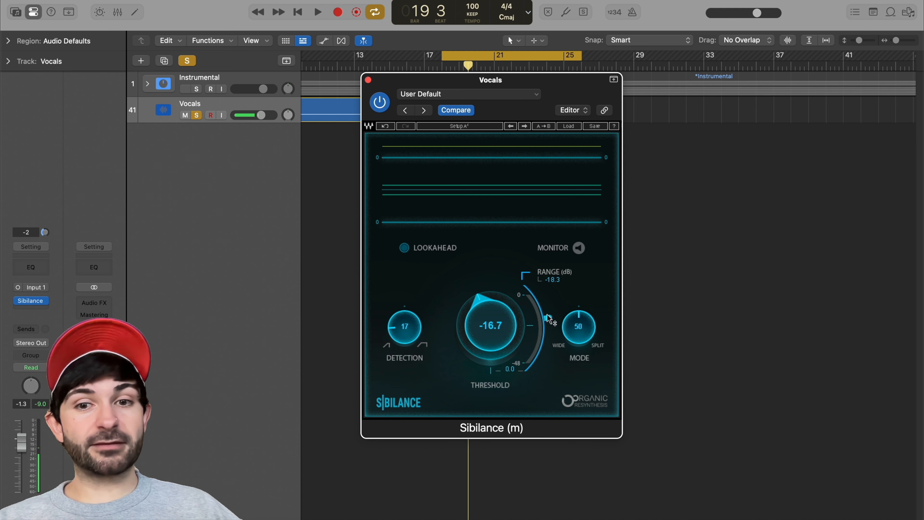
drag(549, 319, 545, 314)
Step: Try the Mode control at 0 and 80, finishing with it fully toward Split at 100
drag(581, 339, 586, 95)
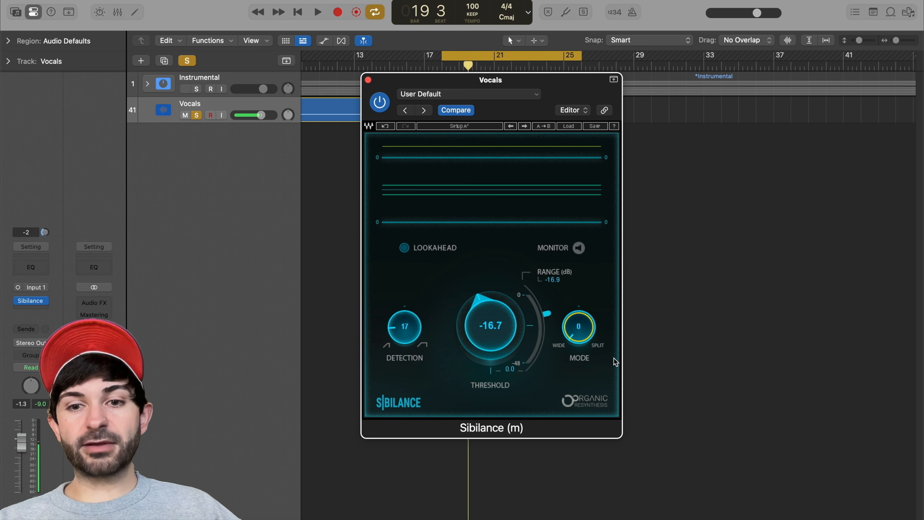
drag(592, 340, 568, 246)
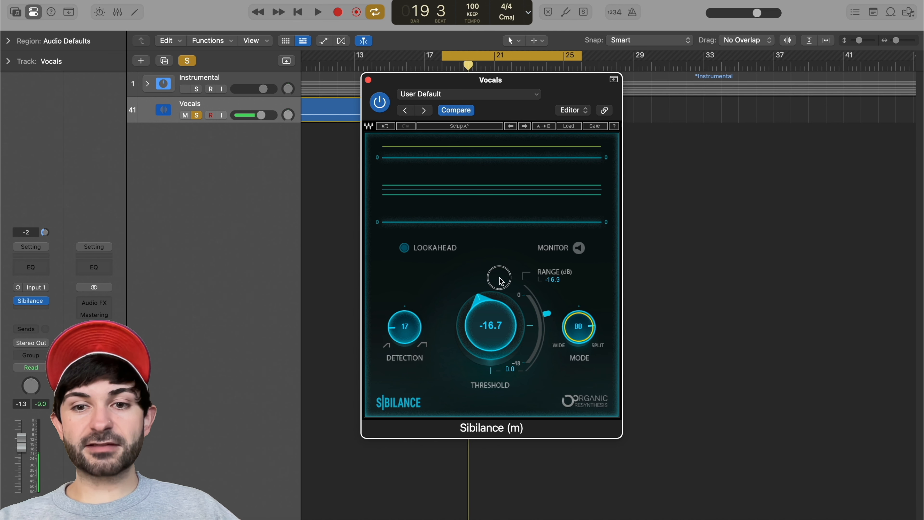
drag(579, 330, 556, 28)
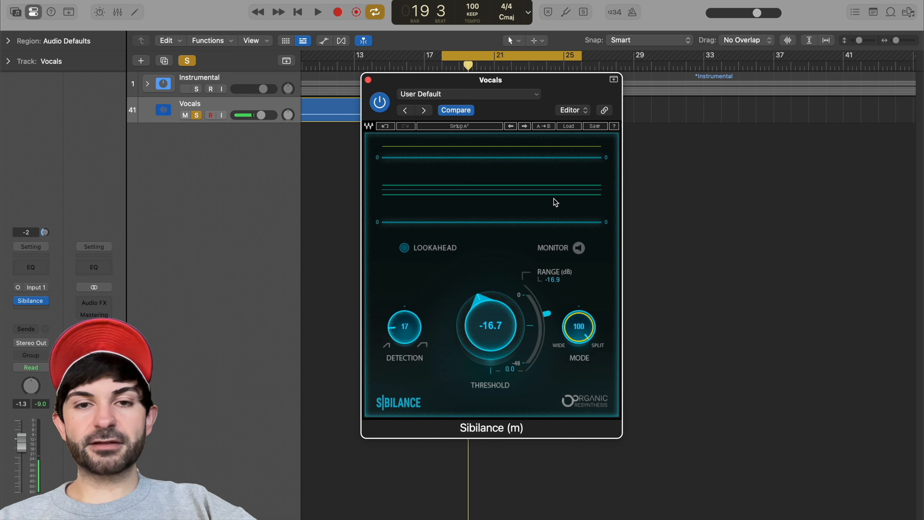
Step: Play the soloed vocal while lowering the Sibilance threshold through -22.1 to -25.4, and stop playback
key(space)
drag(489, 368, 492, 373)
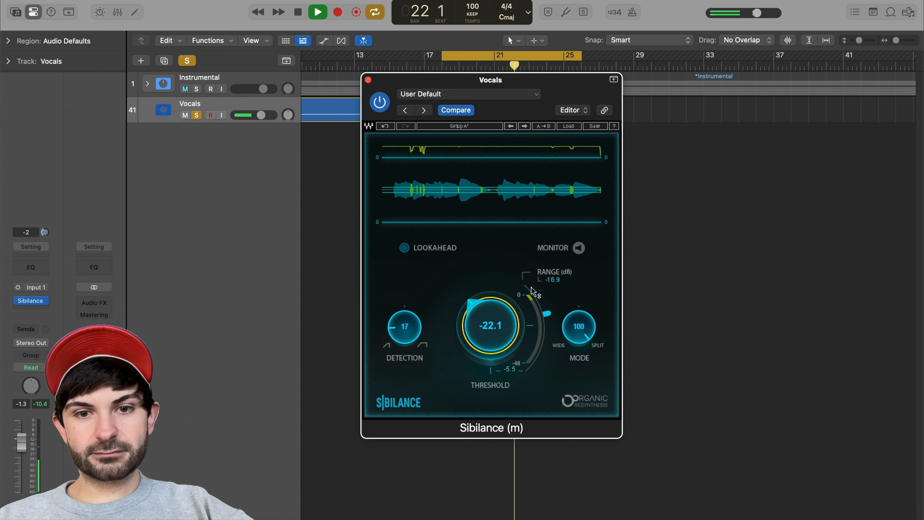
drag(486, 299, 470, 308)
key(space)
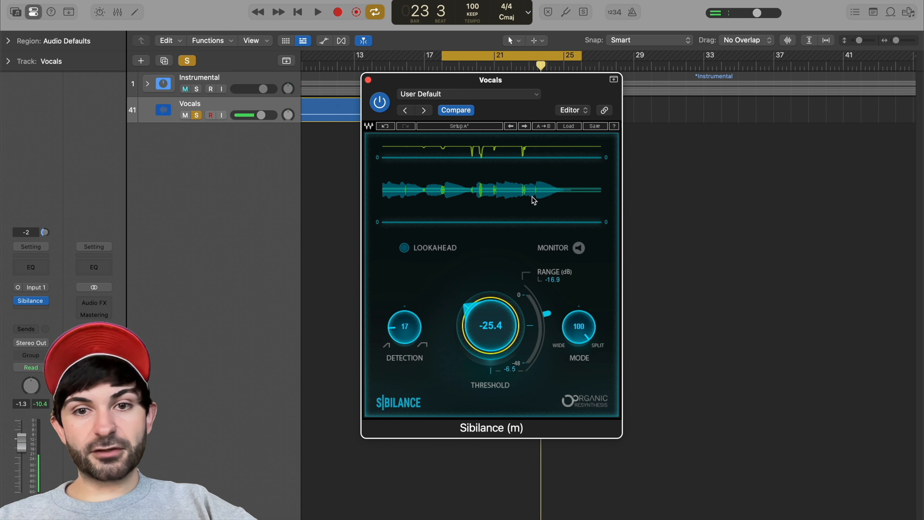
Step: Raise the threshold to -16.0 and play the start of the soloed vocal phrase to check the detected sibilance
drag(493, 333, 551, 265)
key(space)
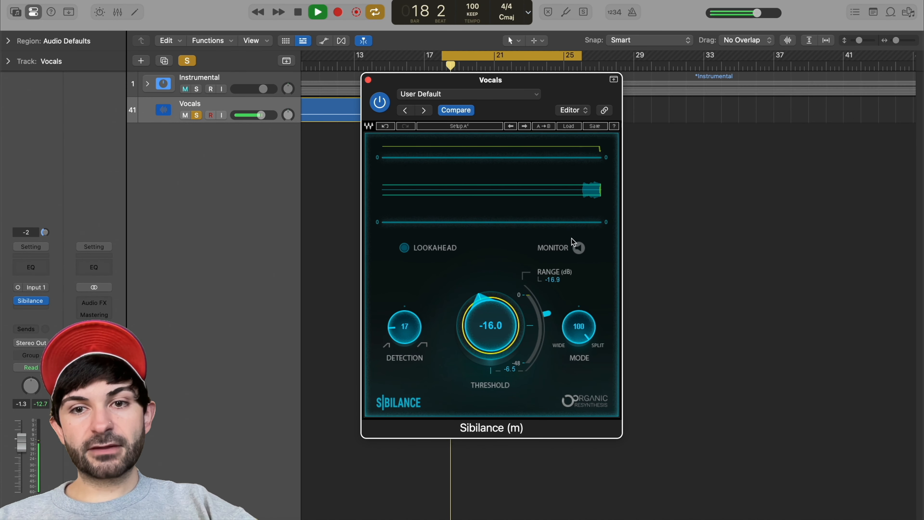
key(space)
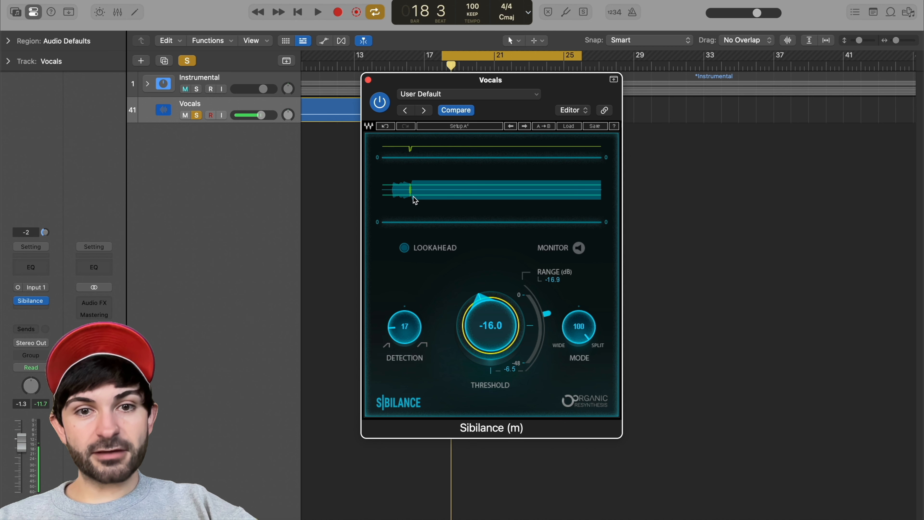
Step: Set Detection to 100 and lower the threshold to -19.1 while playing the soloed vocal phrase
mouse_move(411, 328)
mouse_down()
mouse_move(402, 213)
mouse_move(455, 12)
mouse_move(411, 328)
mouse_up()
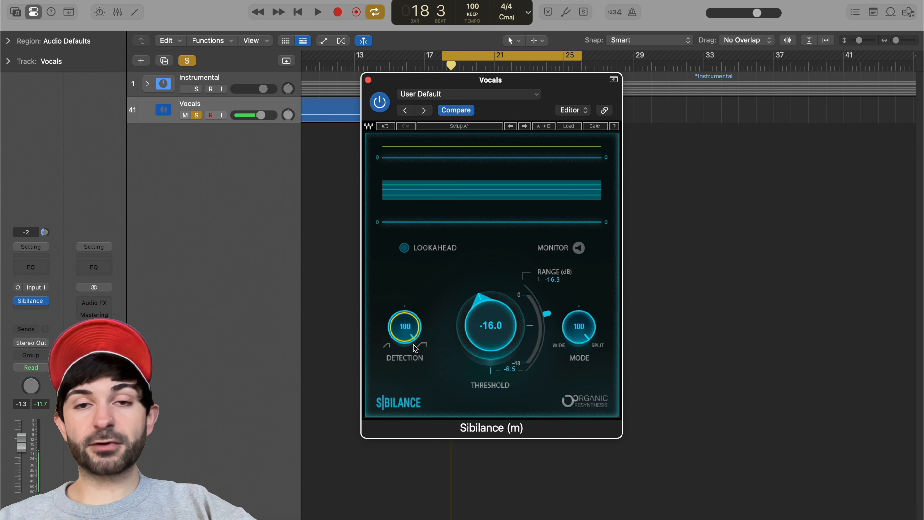
key(space)
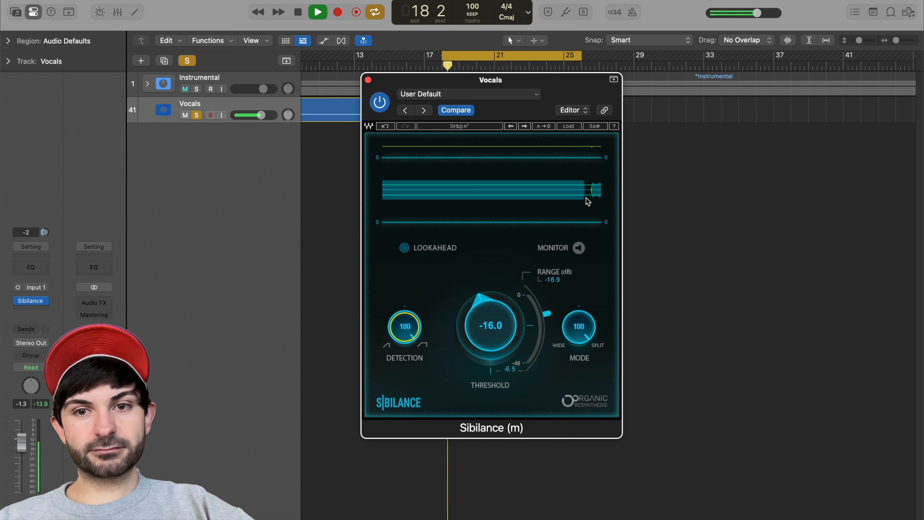
drag(491, 331, 494, 354)
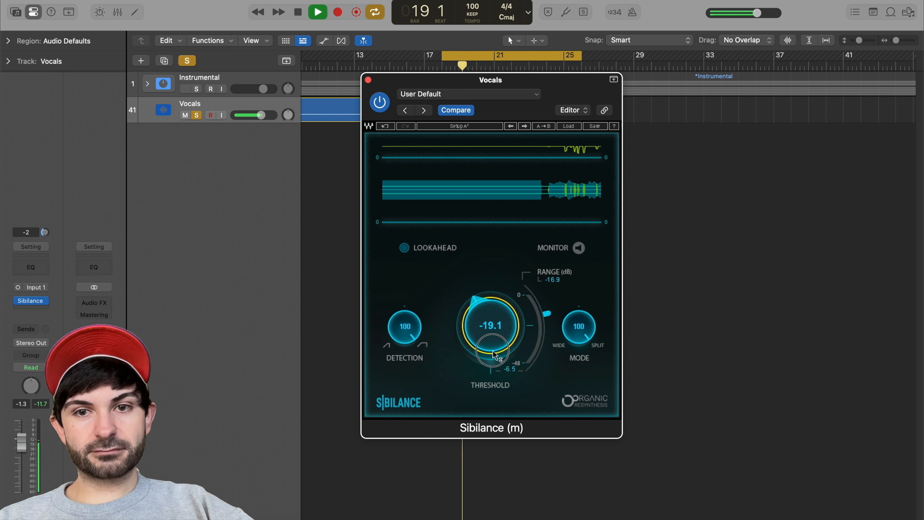
key(space)
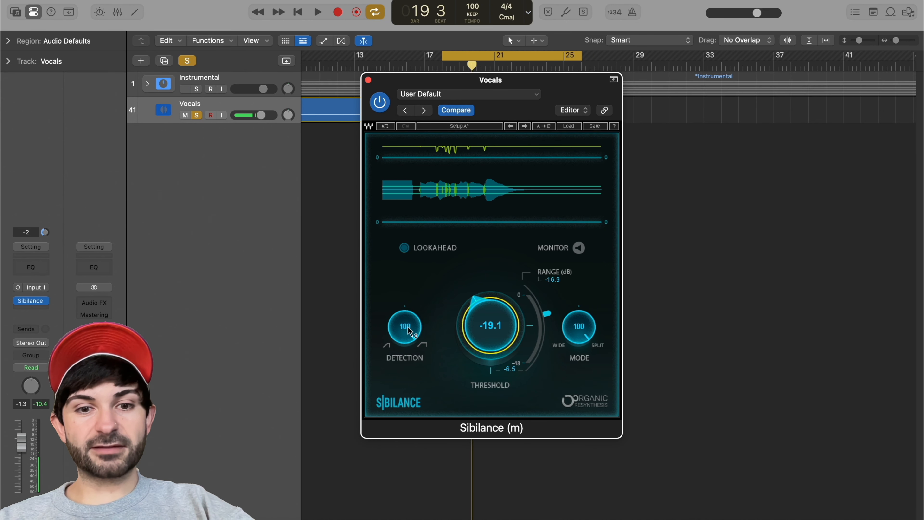
Step: Set Detection to 0 and play the soloed vocal phrase to compare the sibilance detection
drag(408, 327, 408, 365)
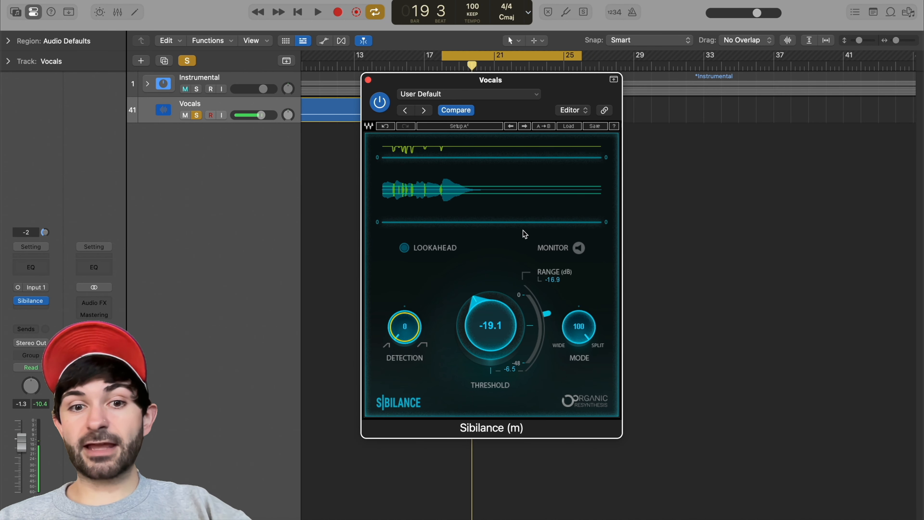
key(space)
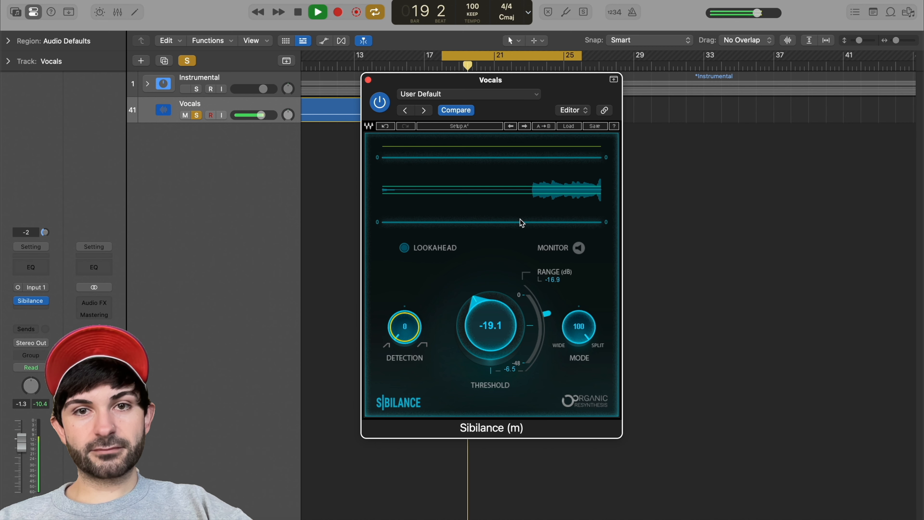
key(space)
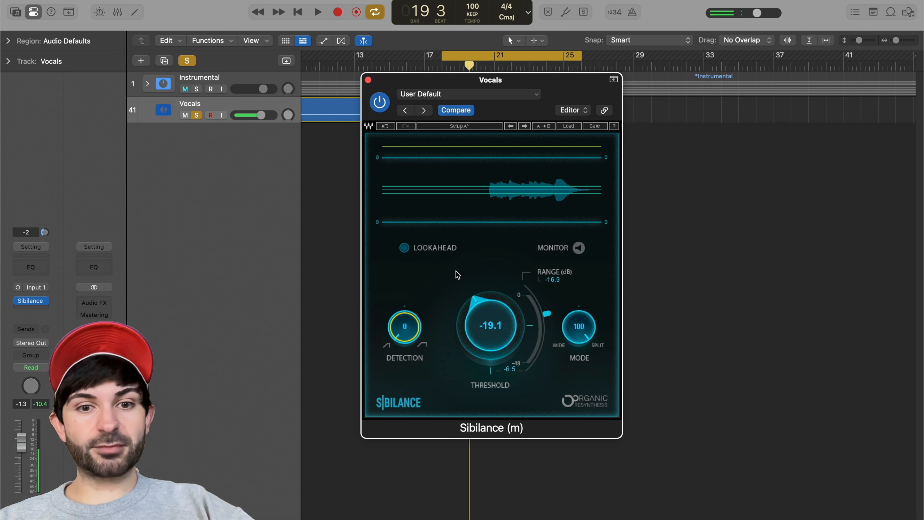
Step: Set the Sibilance Detection to 16 and the Range to -10.3 dB
drag(410, 330, 408, 249)
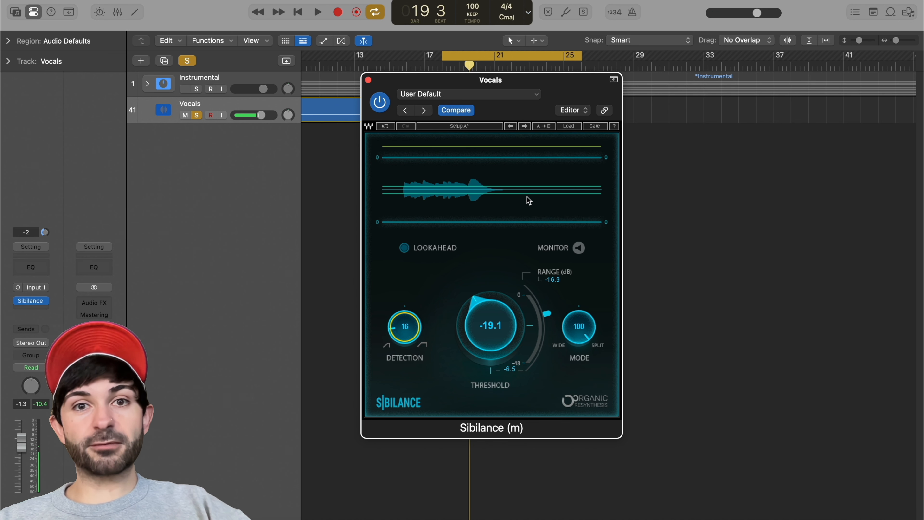
drag(504, 310, 499, 291)
drag(492, 335, 494, 375)
drag(548, 313, 541, 243)
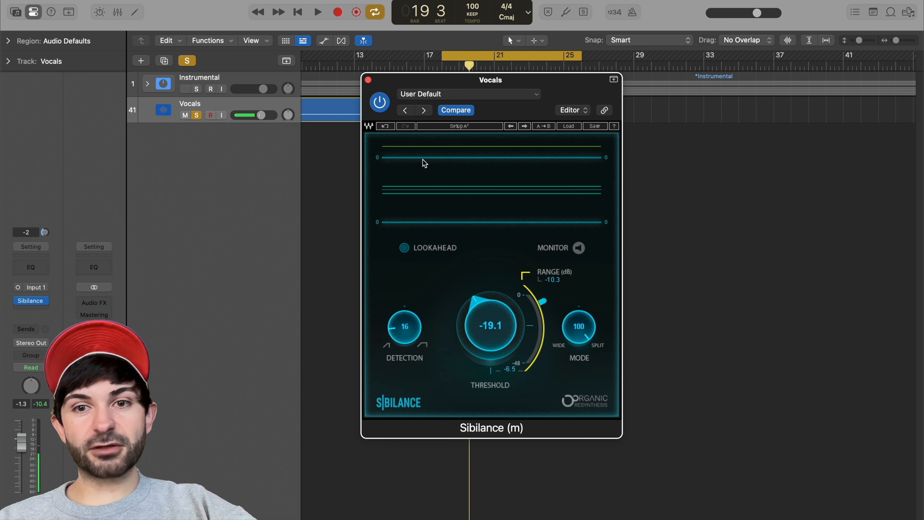
Step: Play the soloed vocal while lowering the threshold to -25.8, and stop playback
key(space)
drag(495, 351, 497, 384)
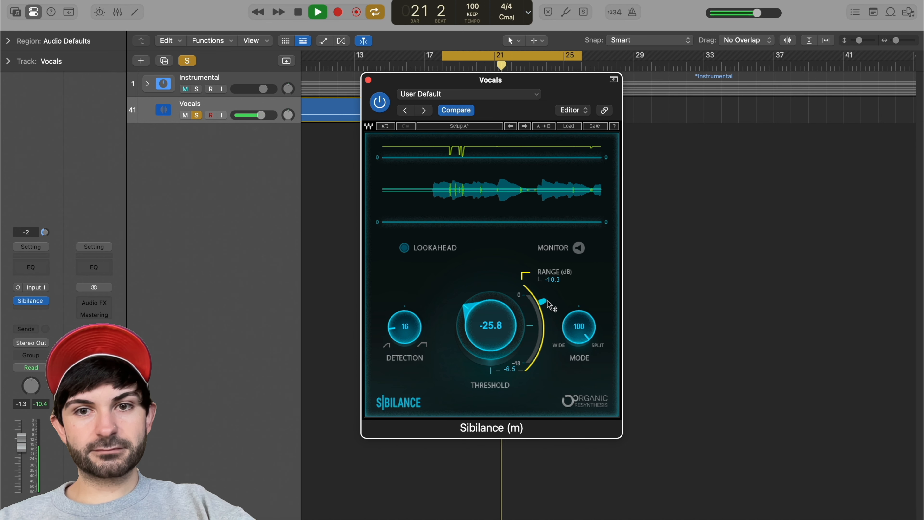
key(space)
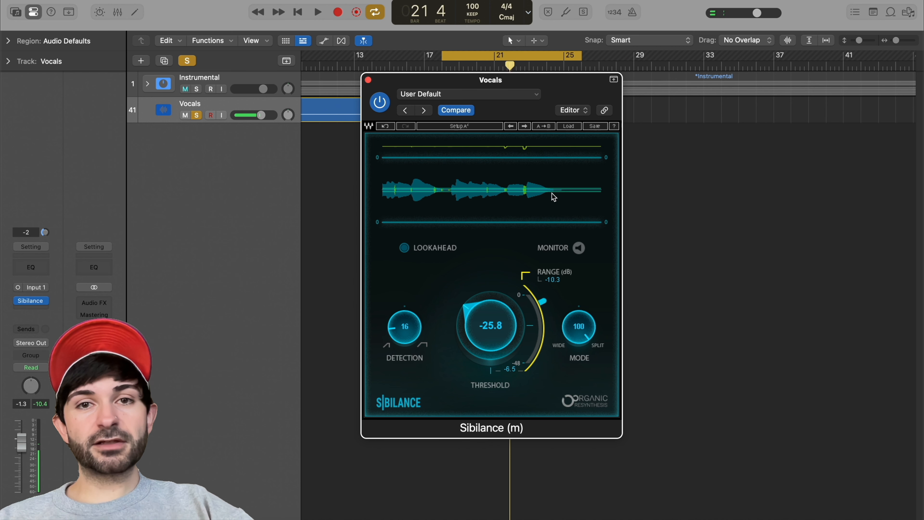
click(578, 248)
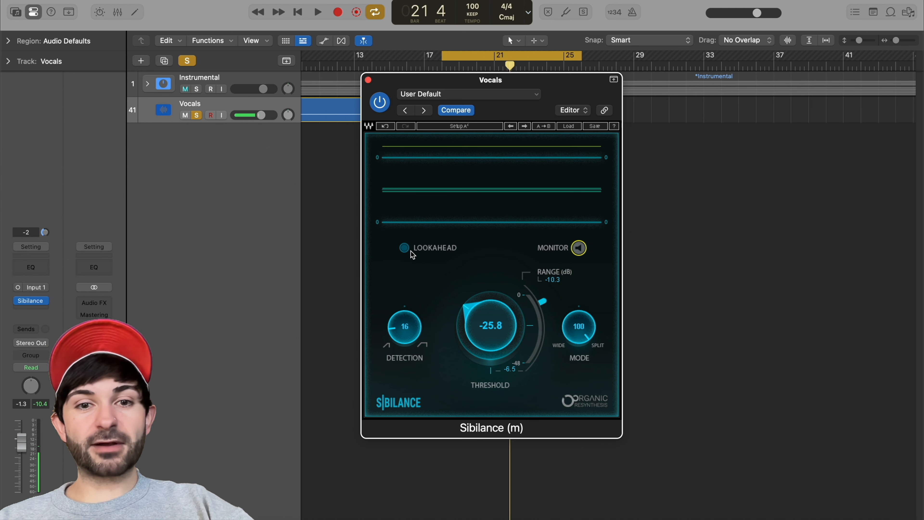
Step: Move the Sibilance window clear of the track headers, unsolo the Vocals track and play the full mix
drag(560, 84, 640, 92)
key(s)
key(space)
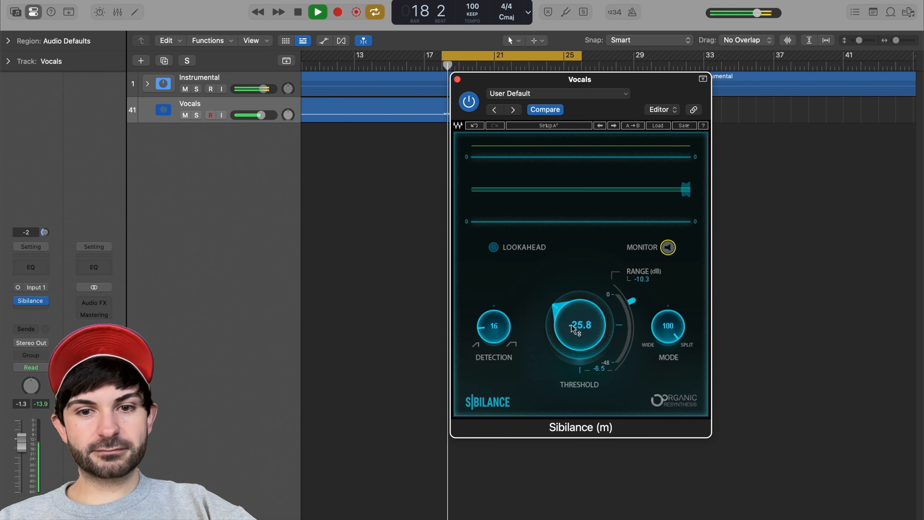
drag(654, 102, 632, 92)
Step: Set Detection to 25, Range to -15.0 dB and threshold to -27.1 while playing the full mix, and replay it to check the de-essing
drag(565, 321, 564, 310)
key(space)
key(space)
drag(476, 317, 478, 272)
mouse_move(561, 325)
mouse_down()
mouse_move(561, 313)
mouse_move(559, 342)
mouse_up()
drag(610, 291, 608, 301)
drag(562, 316, 565, 336)
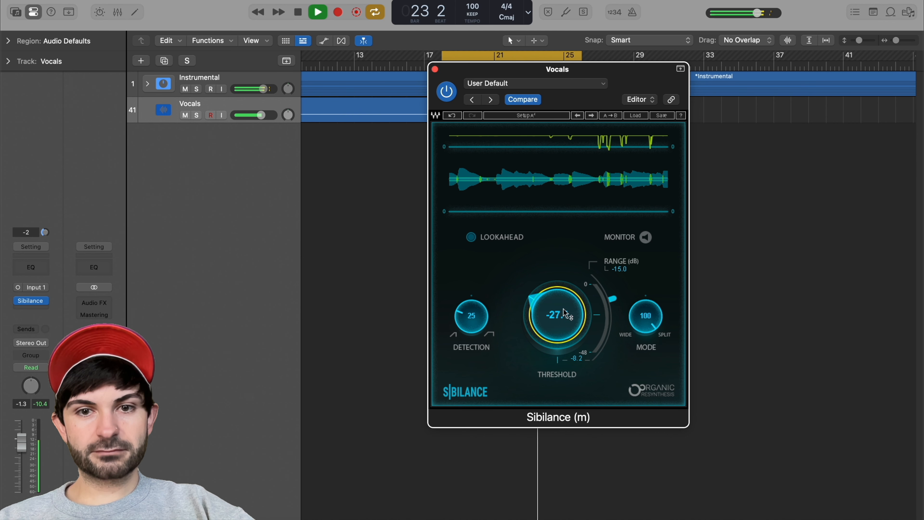
key(space)
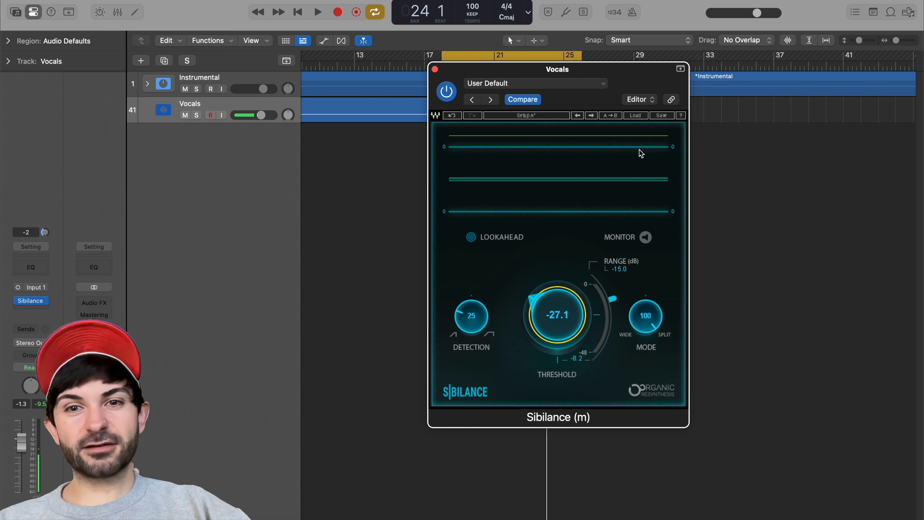
drag(646, 86, 639, 87)
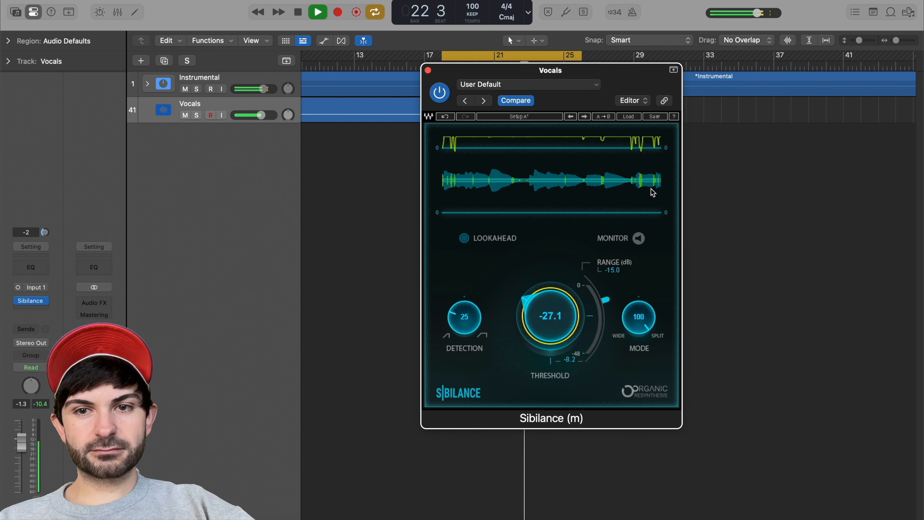
key(space)
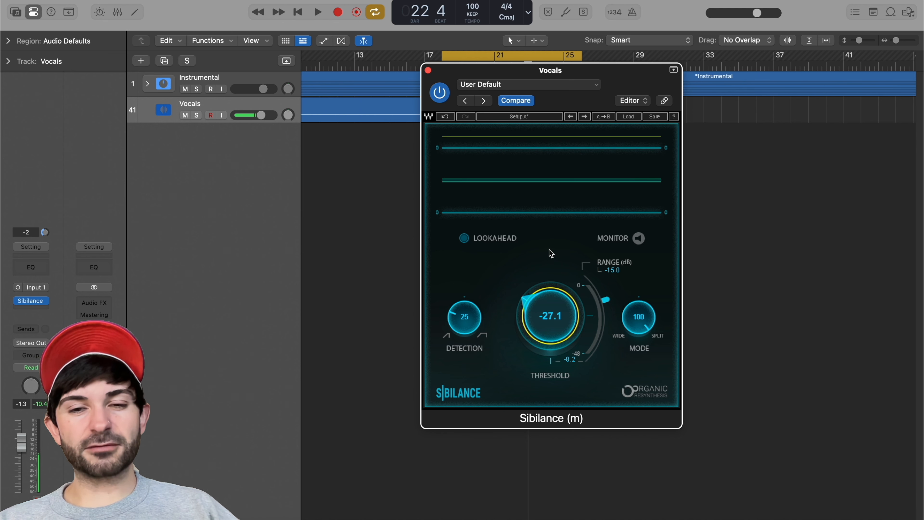
Step: Solo the Vocals track and play the phrase with Monitor on to hear the detected sibilance, then stop
key(s)
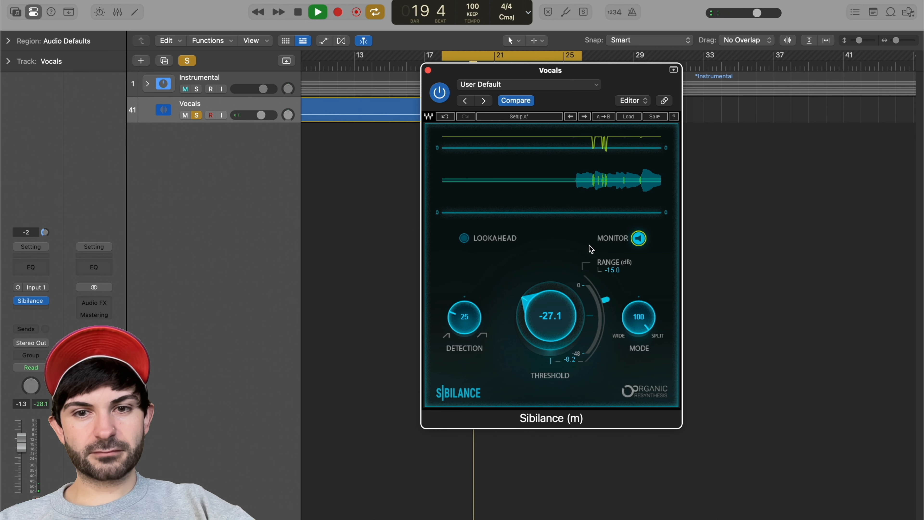
key(space)
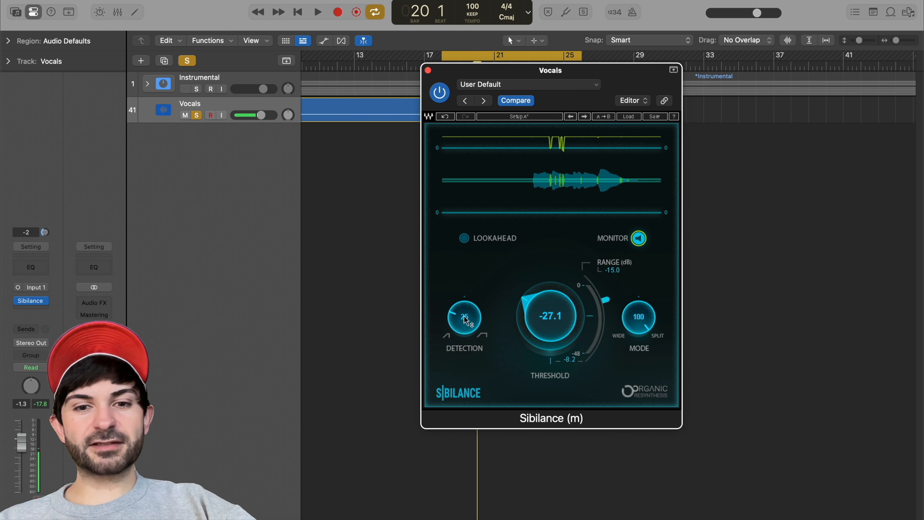
Step: Set Detection to 100 and play the soloed vocal with Monitor on to compare the detected sibilance
drag(469, 322, 488, 156)
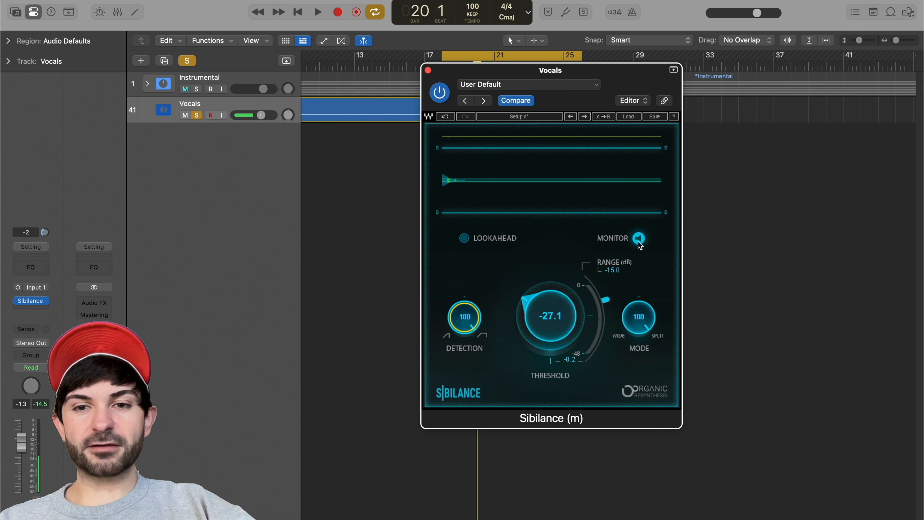
key(space)
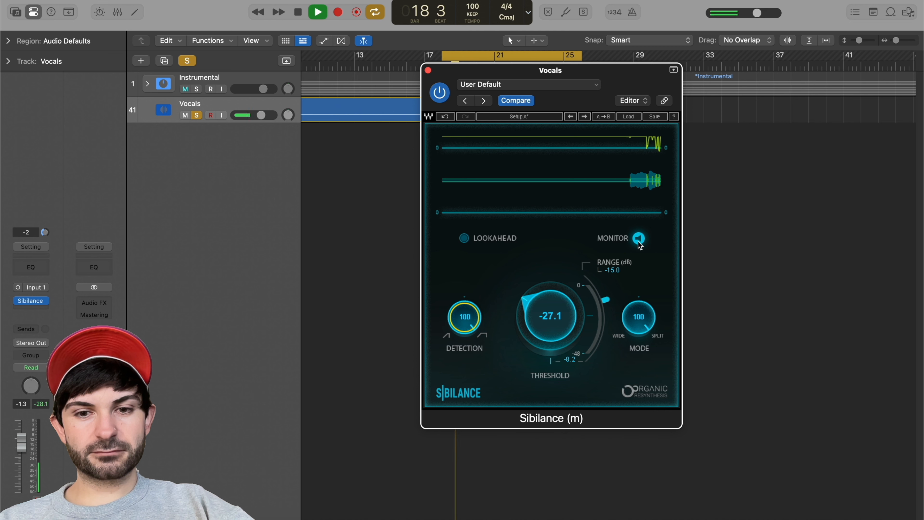
key(space)
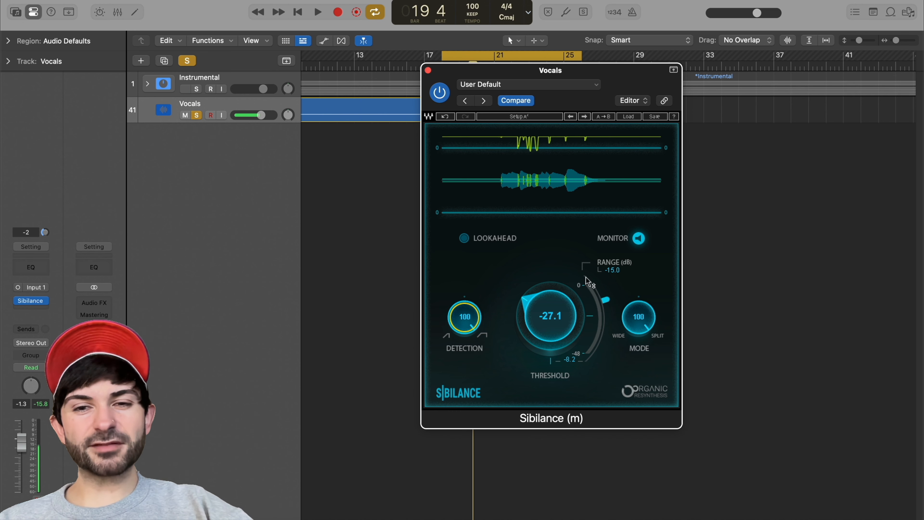
Step: Set Detection to 51 and turn off Monitor
drag(470, 291, 471, 309)
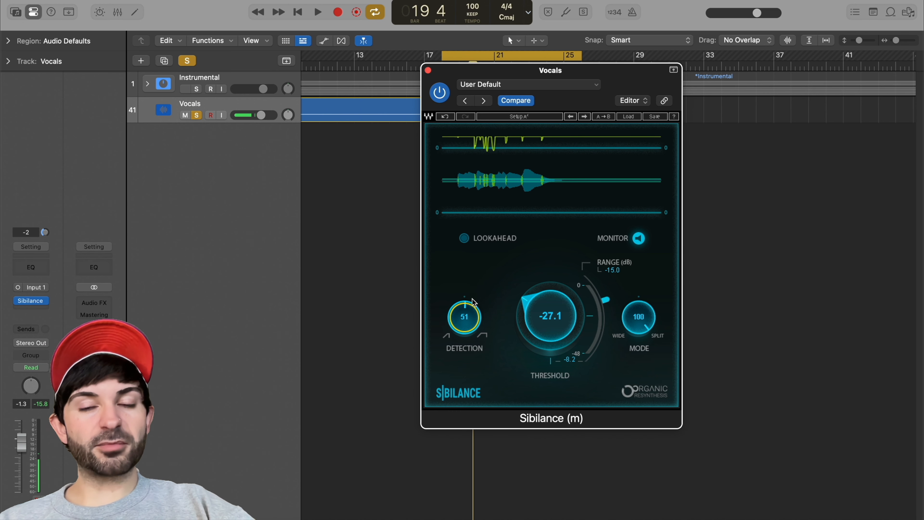
click(639, 239)
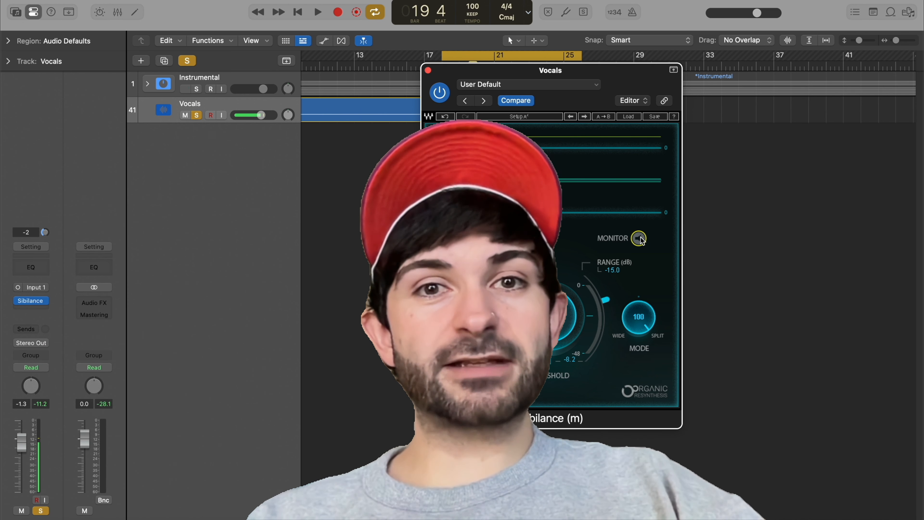